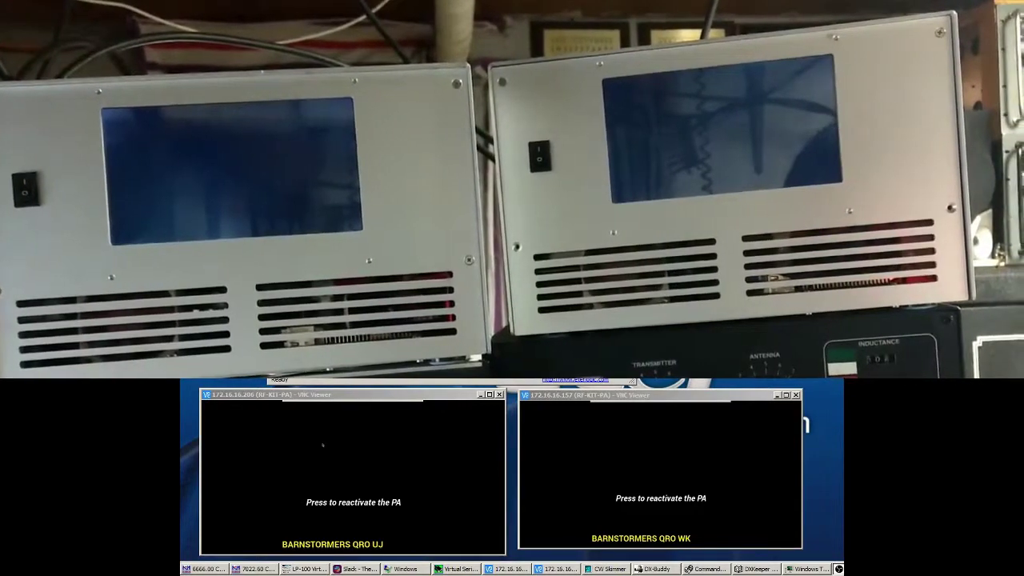
Reactivate the PA in the 172.16.16.206 session to bring up the UJ amplifier's control screen
left_click(322, 444)
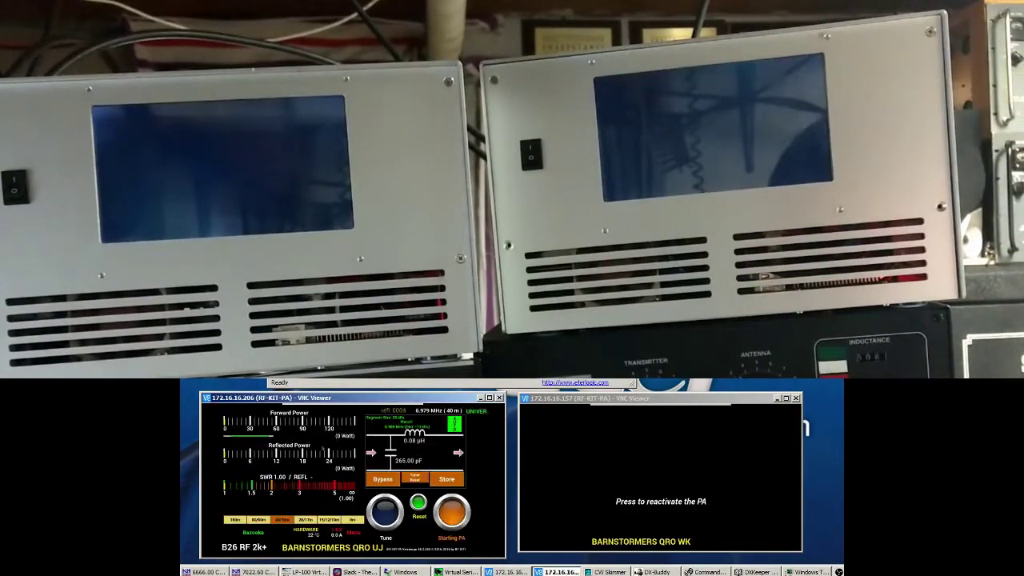